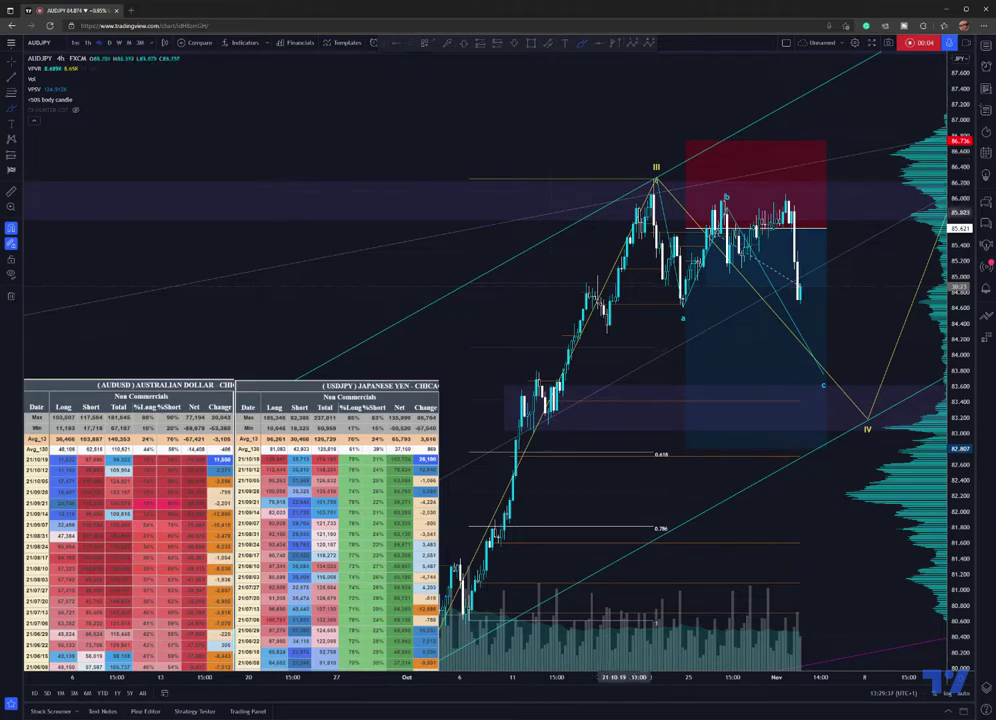
# Review the published idea "AUDJPY can make nice pullback this week" and return to the chart
pyautogui.click(986, 176)
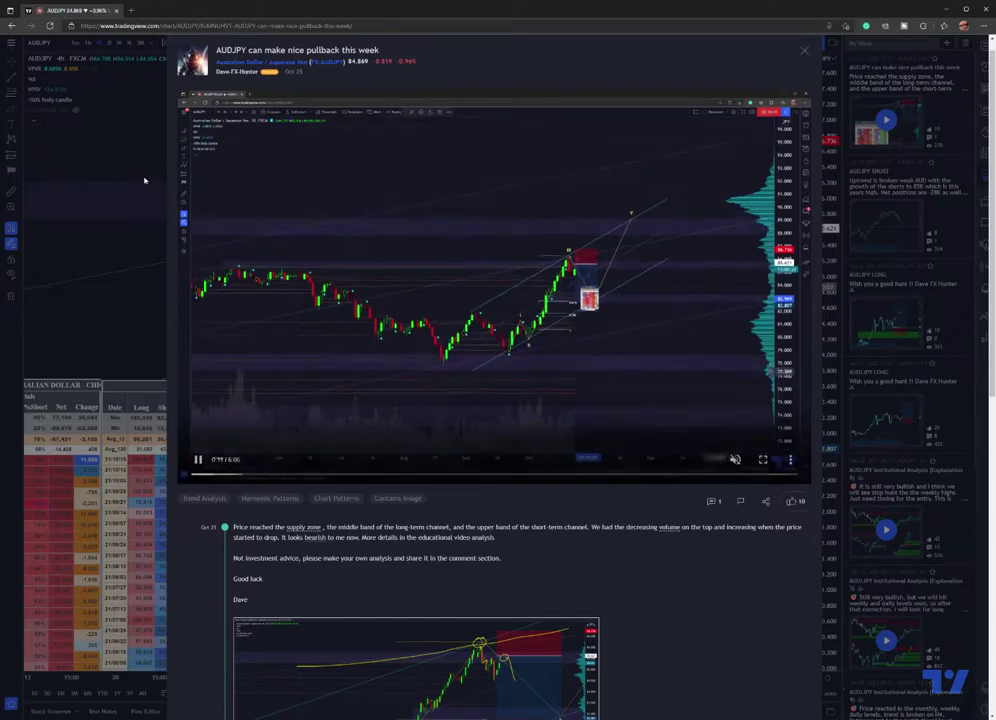
pyautogui.click(143, 180)
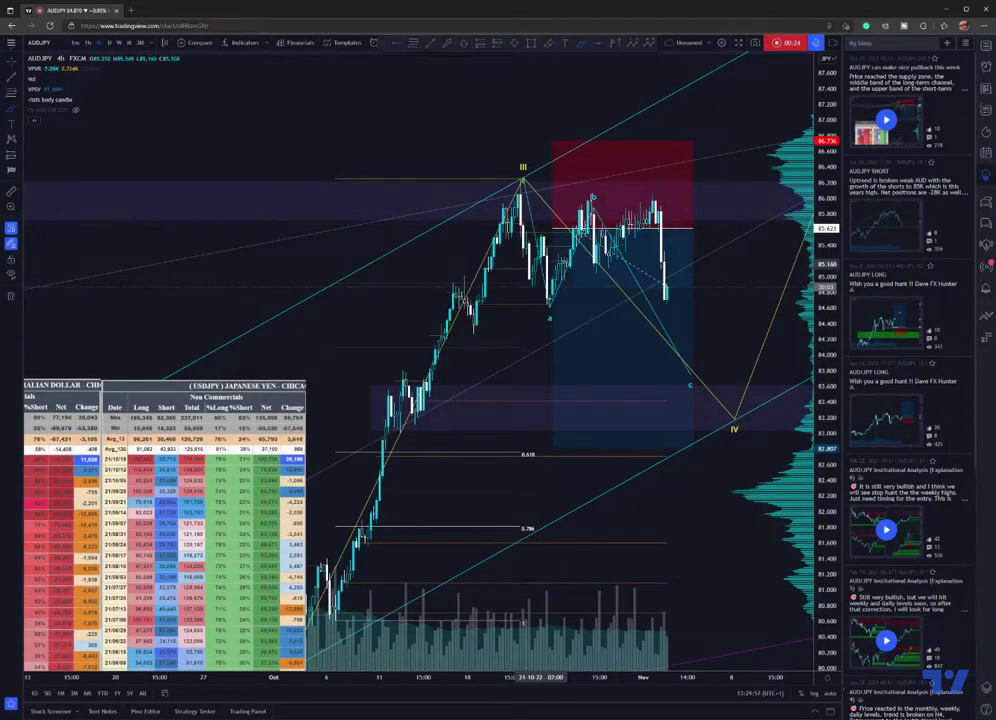
# Brush over the wave b high, the following drop, the channel midline and a projected fall to wave IV, and undo the strokes
pyautogui.moveTo(579, 205)
pyautogui.mouseDown()
pyautogui.moveTo(572, 200)
pyautogui.moveTo(568, 217)
pyautogui.moveTo(622, 215)
pyautogui.mouseUp()
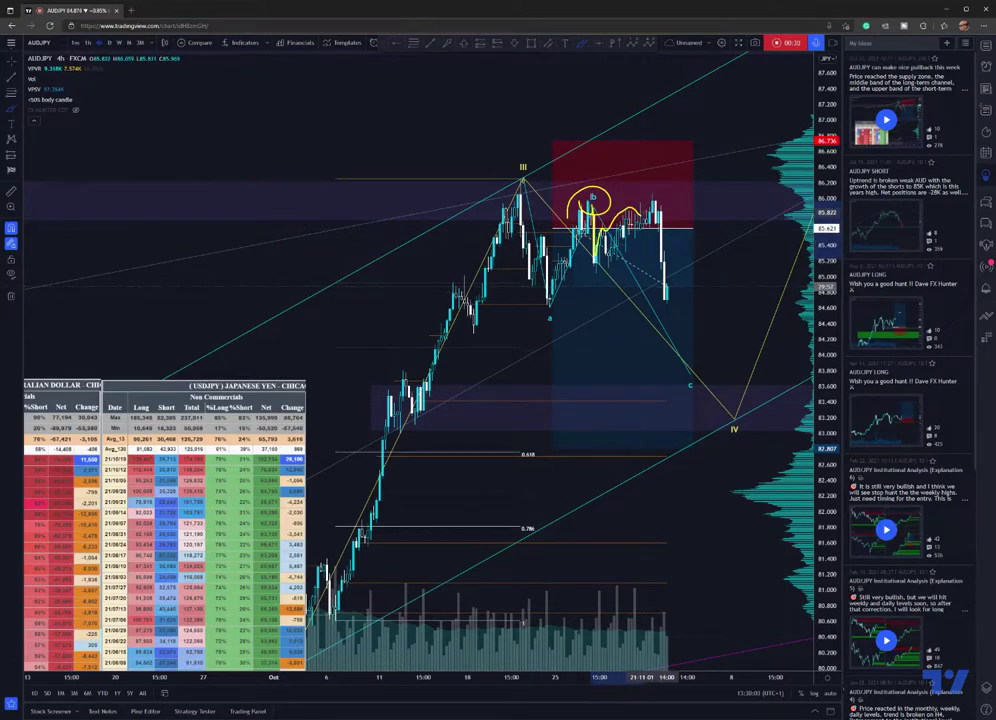
pyautogui.moveTo(656, 211); pyautogui.dragTo(665, 299)
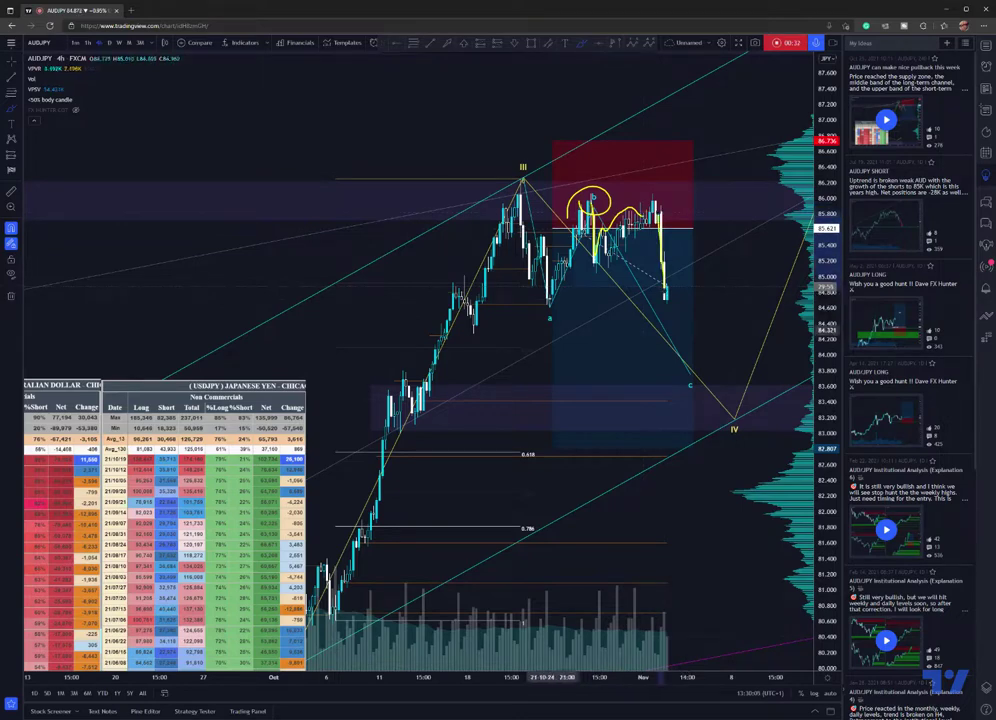
pyautogui.moveTo(523, 356); pyautogui.dragTo(742, 236)
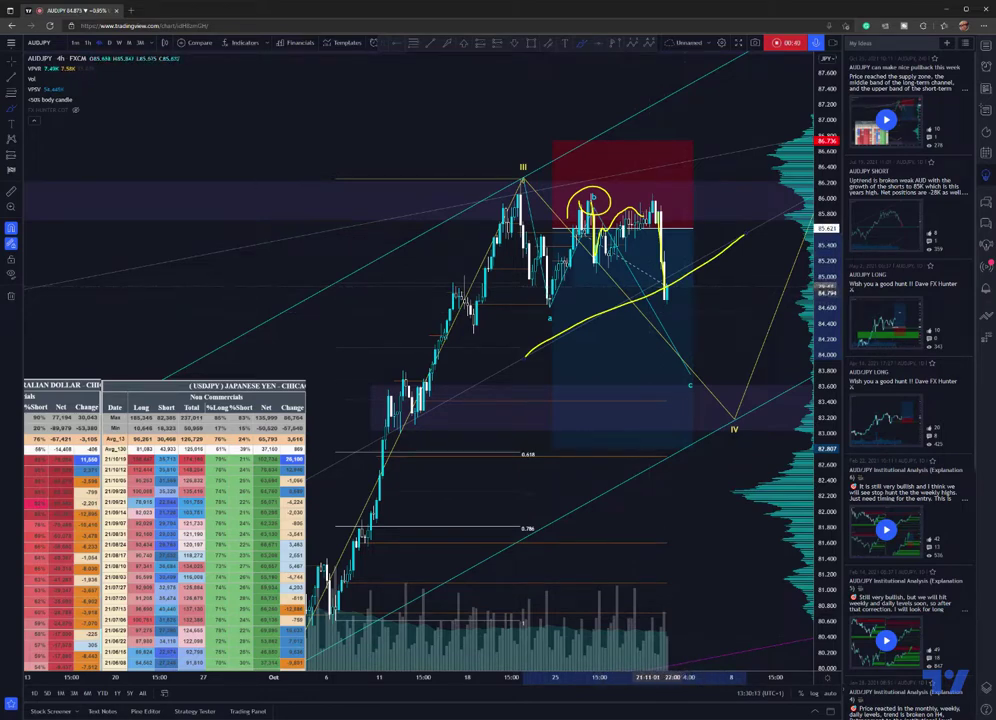
pyautogui.moveTo(664, 297)
pyautogui.mouseDown()
pyautogui.moveTo(696, 310)
pyautogui.moveTo(735, 430)
pyautogui.moveTo(752, 450)
pyautogui.moveTo(730, 422)
pyautogui.mouseUp()
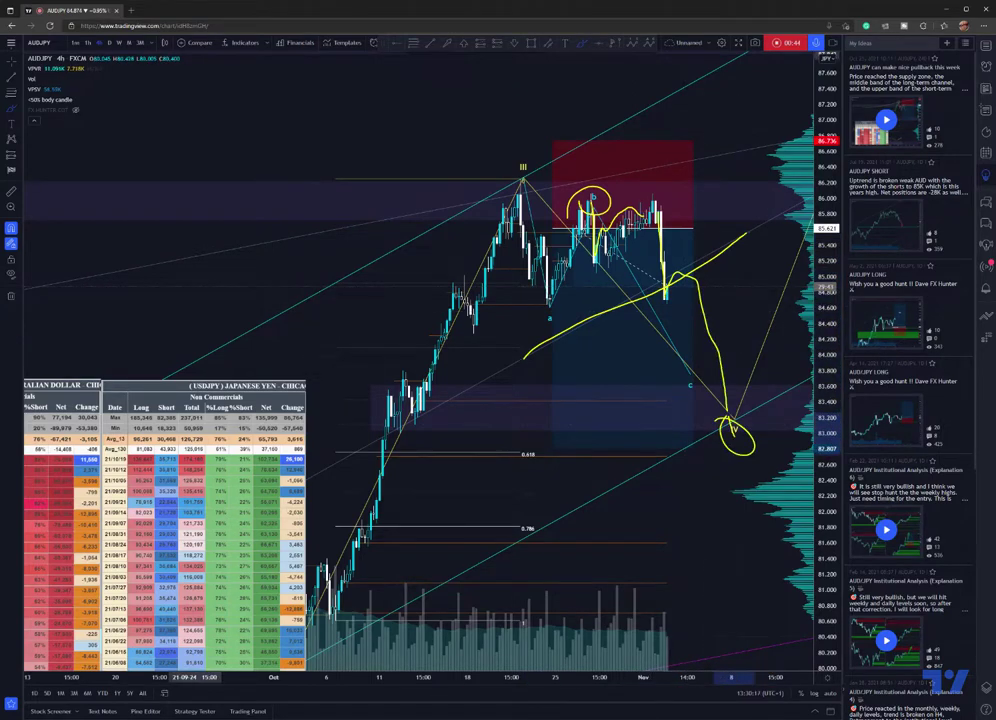
pyautogui.hotkey('ctrl', 'z')
pyautogui.hotkey('ctrl', 'z')
pyautogui.hotkey('ctrl', 'z')
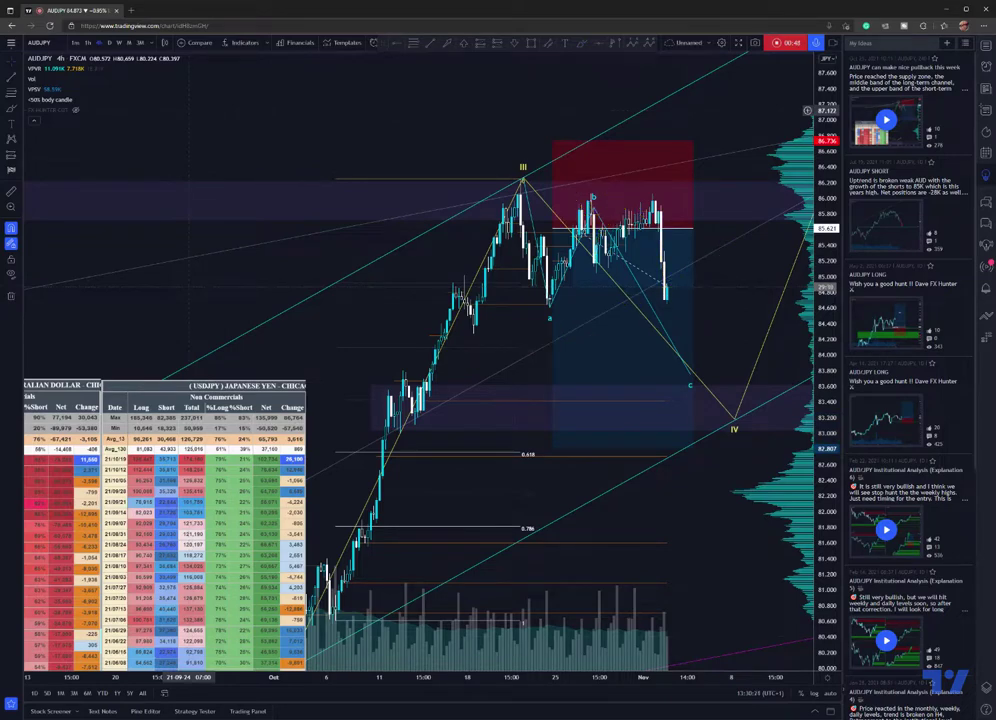
# Close the side panel and switch the AUDJPY chart to the 1-hour timeframe
pyautogui.click(986, 44)
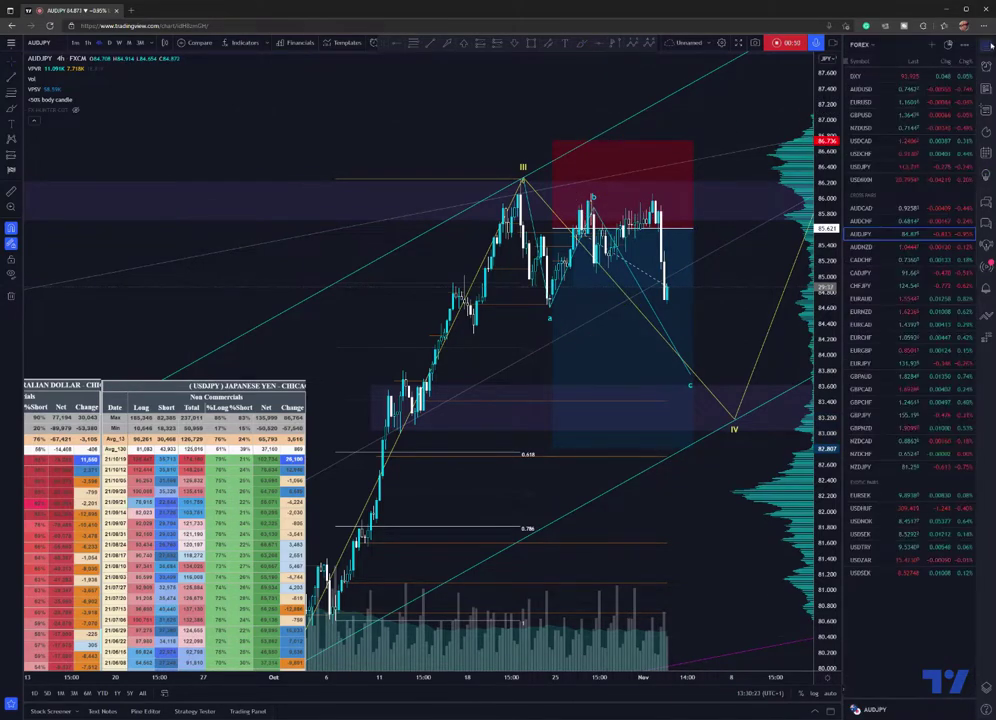
pyautogui.click(986, 44)
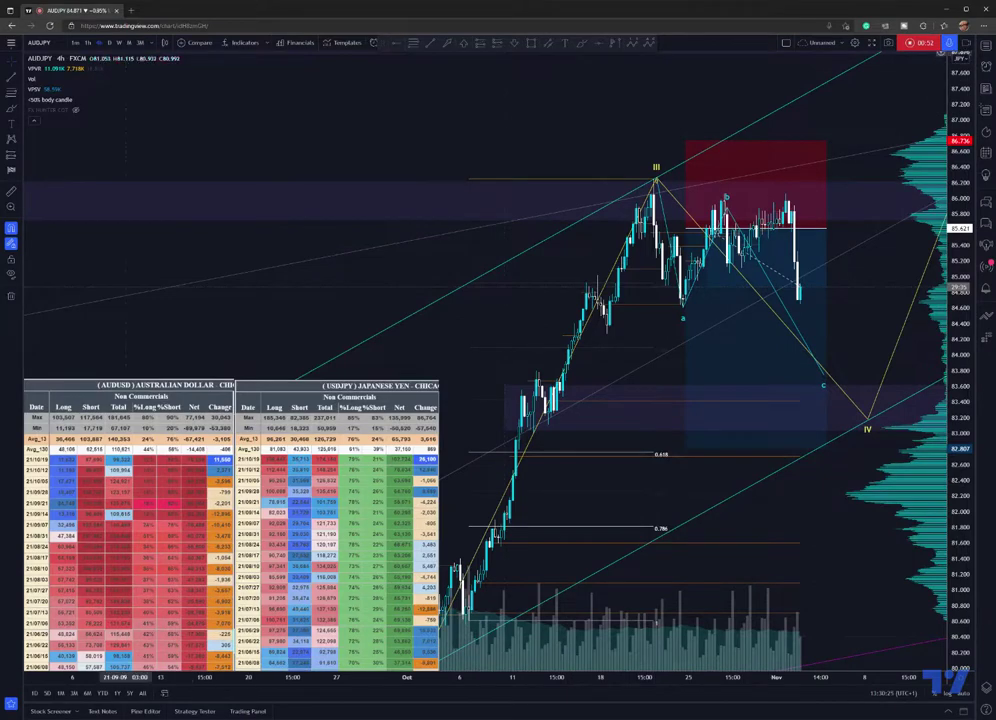
pyautogui.click(88, 42)
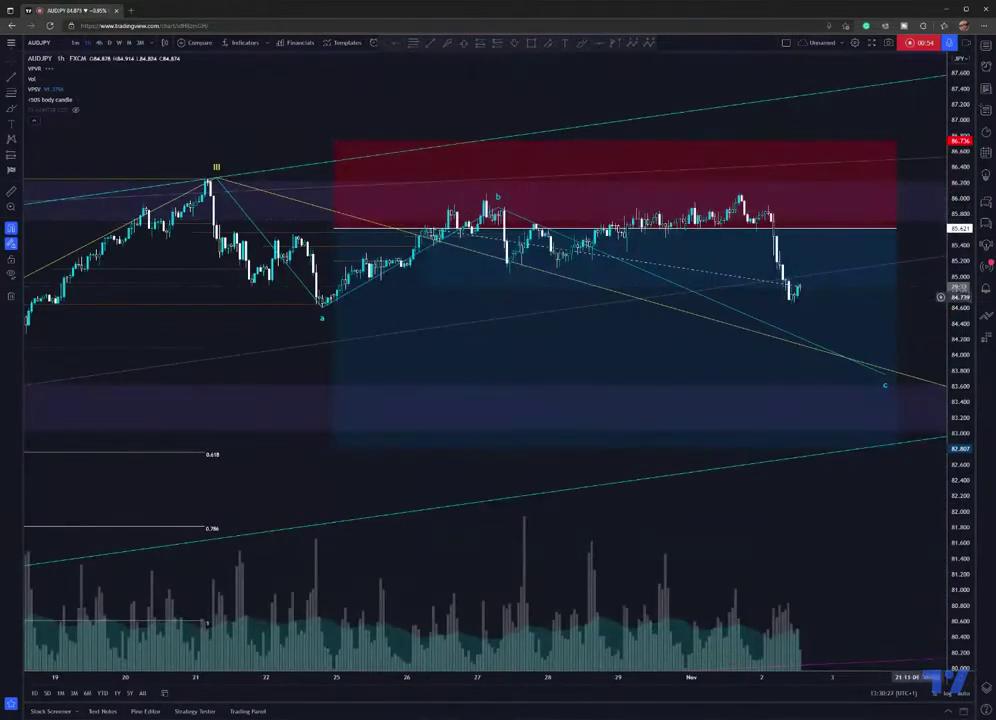
pyautogui.moveTo(940, 297)
pyautogui.mouseDown()
pyautogui.moveTo(940, 103)
pyautogui.moveTo(953, 356)
pyautogui.moveTo(953, 305)
pyautogui.mouseUp()
pyautogui.scroll(-2, 938, 322)
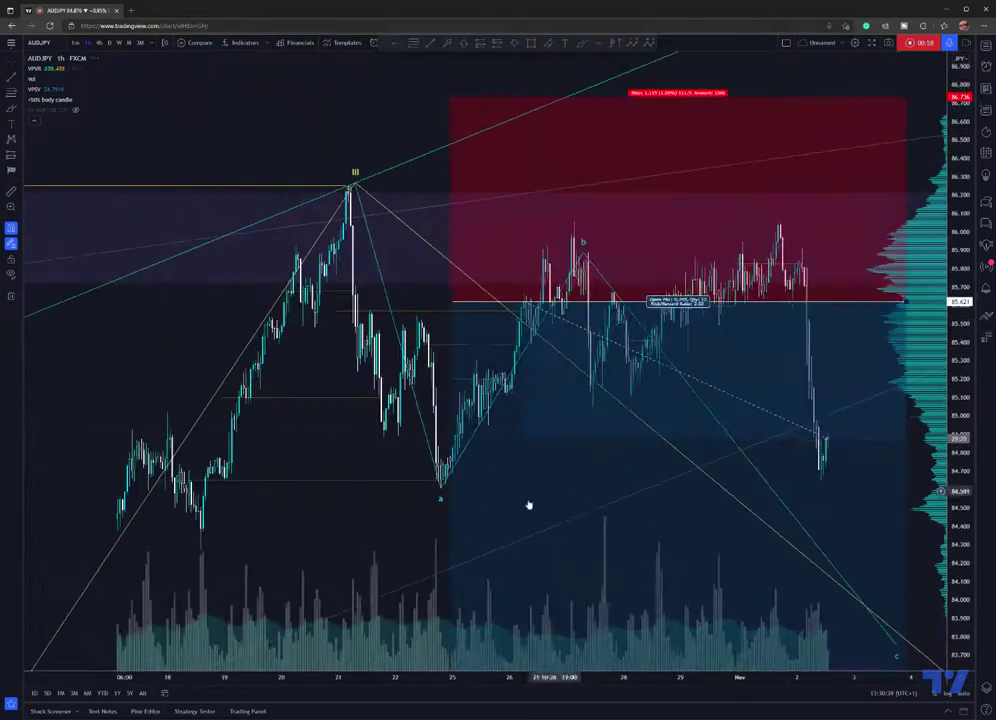
pyautogui.moveTo(335, 497); pyautogui.dragTo(231, 453)
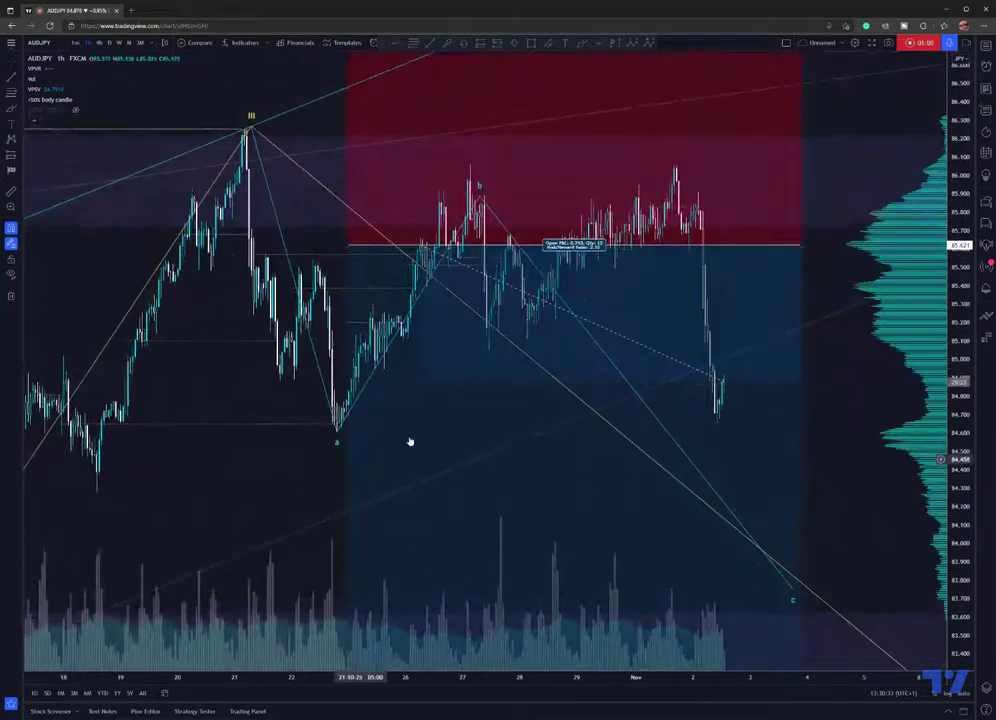
pyautogui.scroll(1, 410, 441)
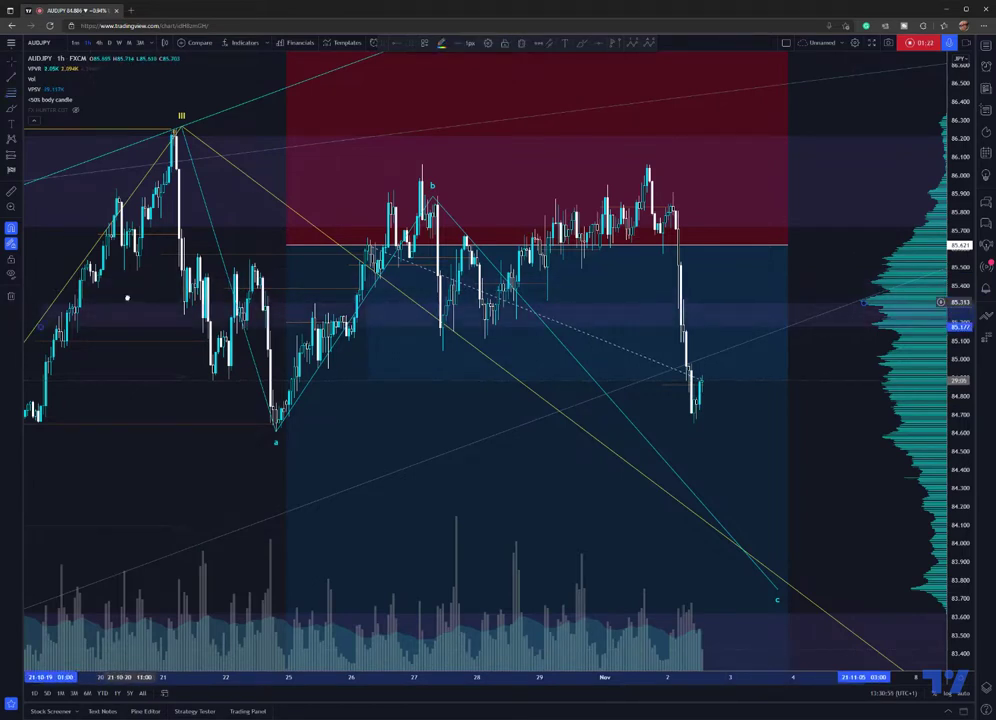
# Place the horizontal zone rectangle at about 85.25 to 85.38 and delete the old short position with its entry at 85.621
pyautogui.scroll(-2, 258, 360)
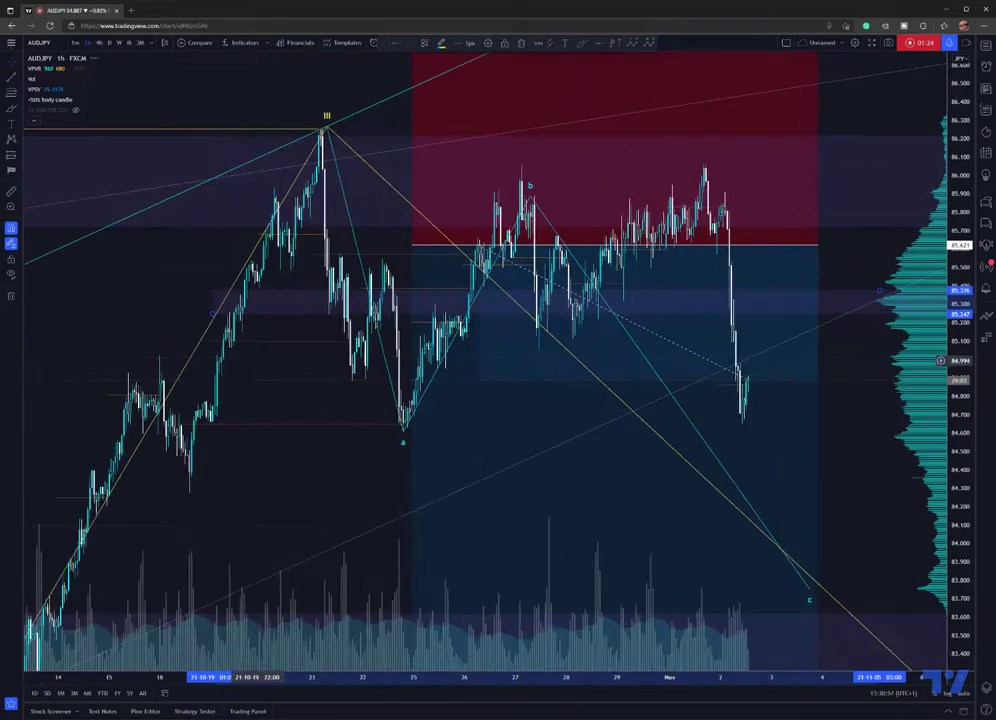
pyautogui.click(773, 274)
pyautogui.press('Delete')
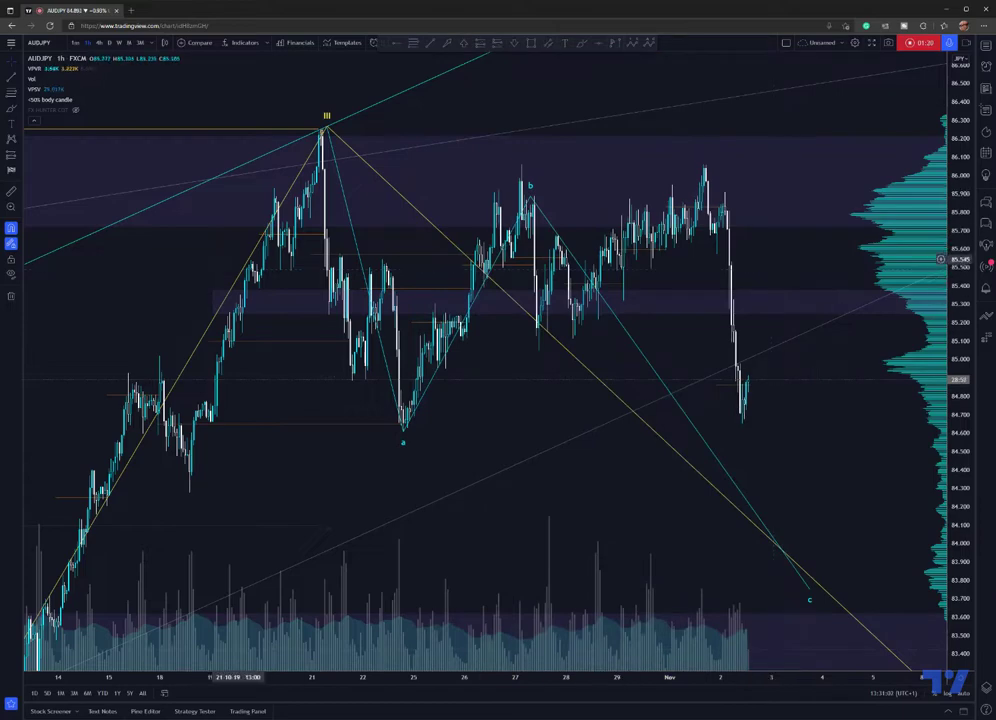
# Trace the price swings from 18 October through waves III, a and b to early November with a freehand brush curve
pyautogui.scroll(-2, 310, 200)
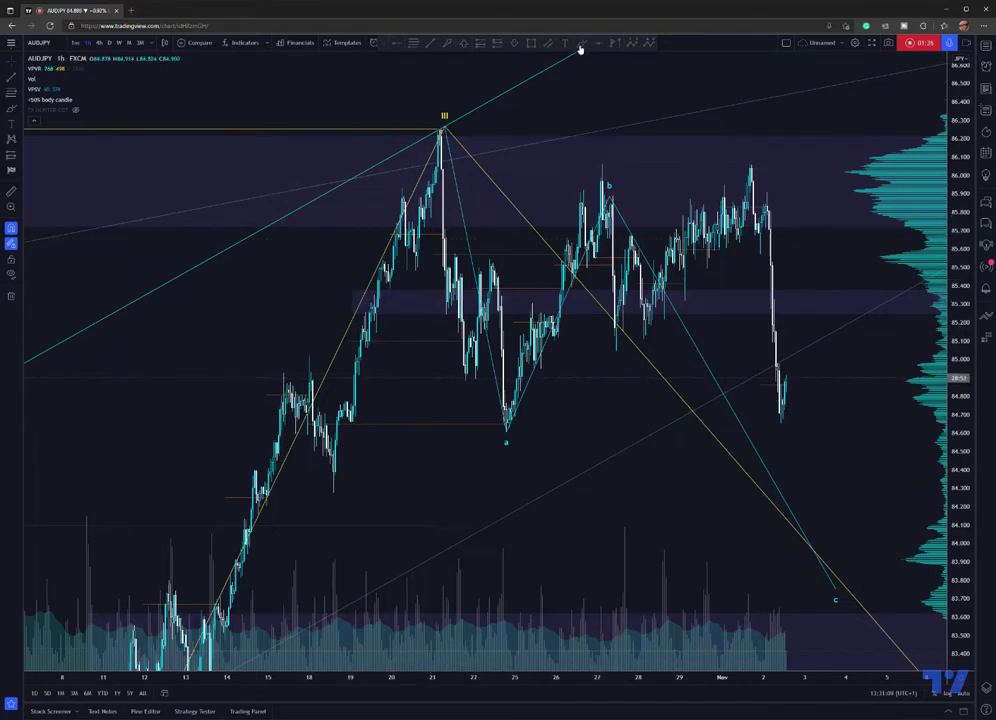
pyautogui.moveTo(305, 413)
pyautogui.mouseDown()
pyautogui.moveTo(333, 452)
pyautogui.moveTo(490, 410)
pyautogui.moveTo(575, 207)
pyautogui.moveTo(664, 277)
pyautogui.moveTo(751, 191)
pyautogui.mouseUp()
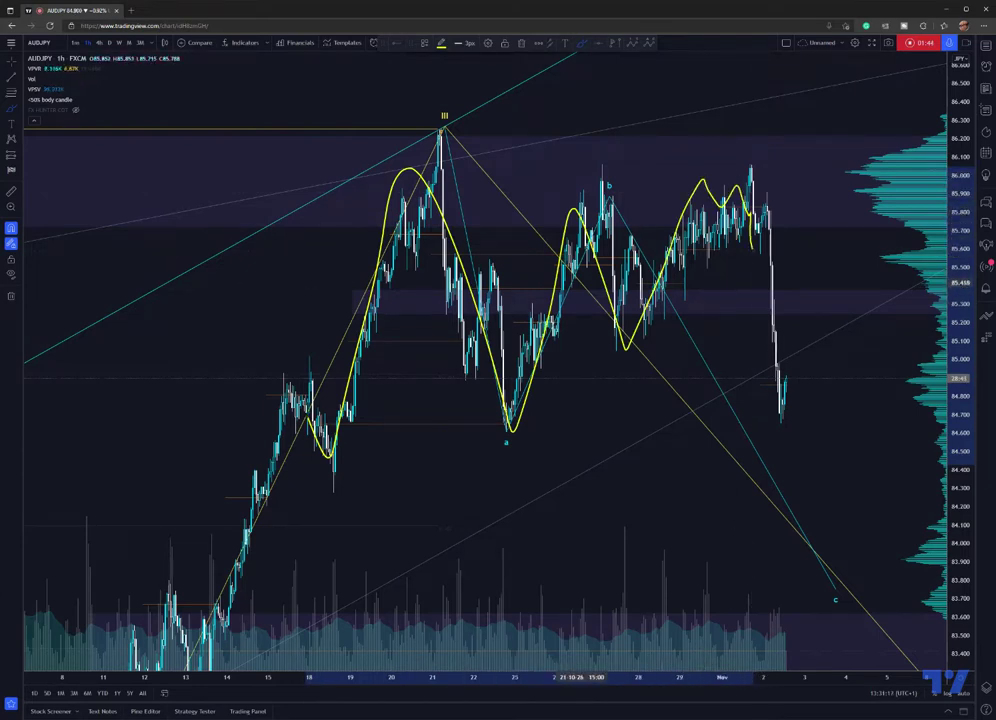
# Move the horizontal zone rectangle up to about 85.40 to 85.54 and brush an arc over the latest volume bars
pyautogui.scroll(3, 537, 527)
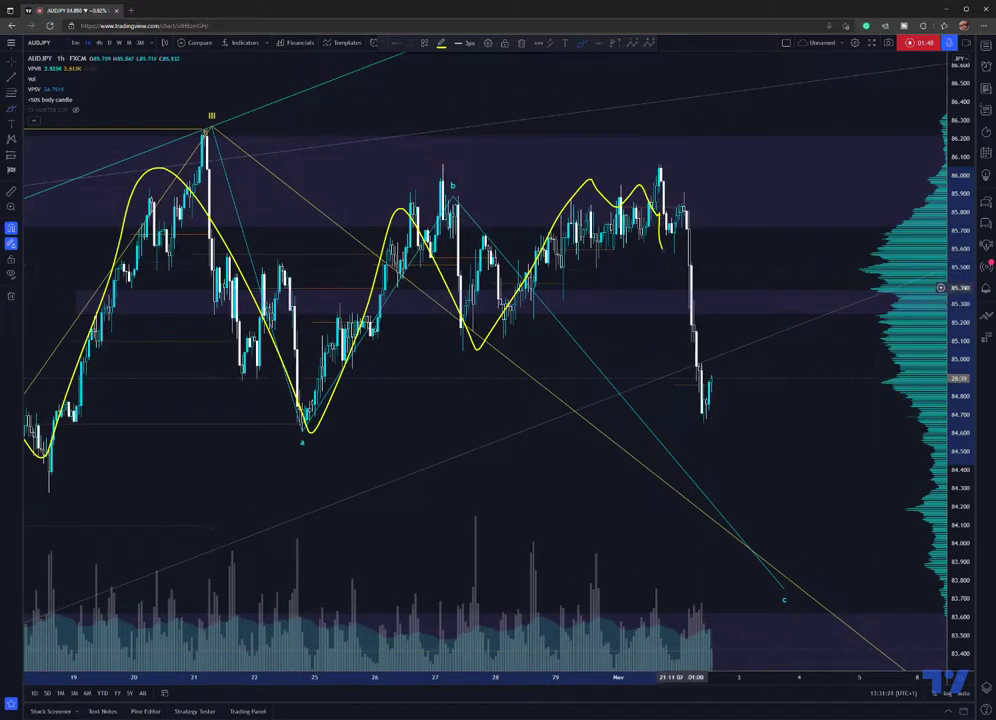
pyautogui.moveTo(669, 293); pyautogui.dragTo(670, 263)
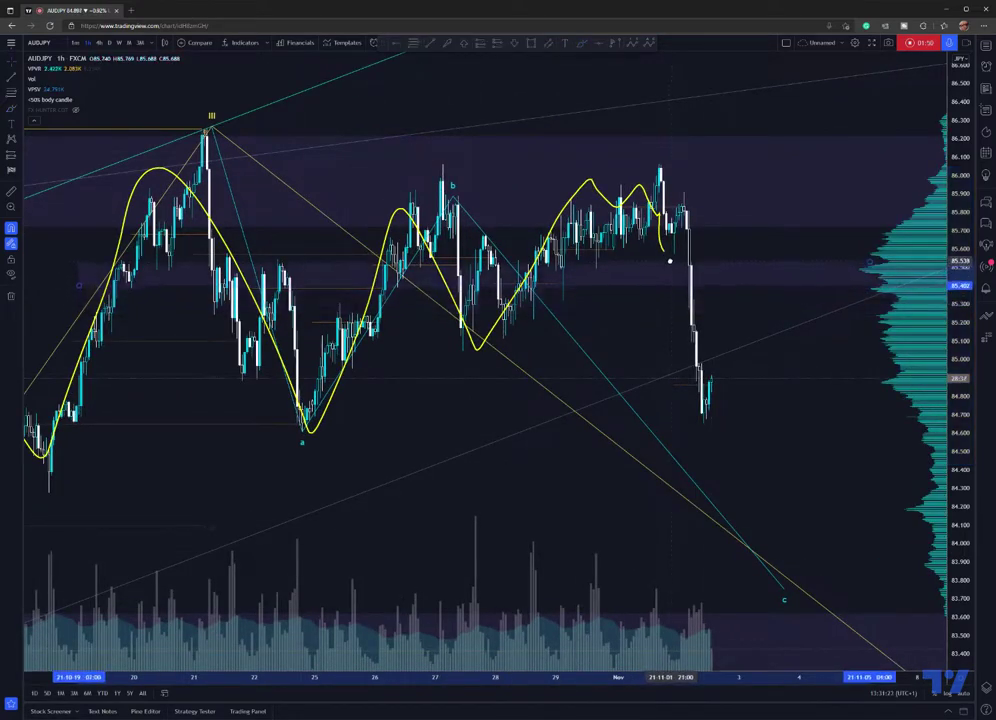
pyautogui.click(666, 285)
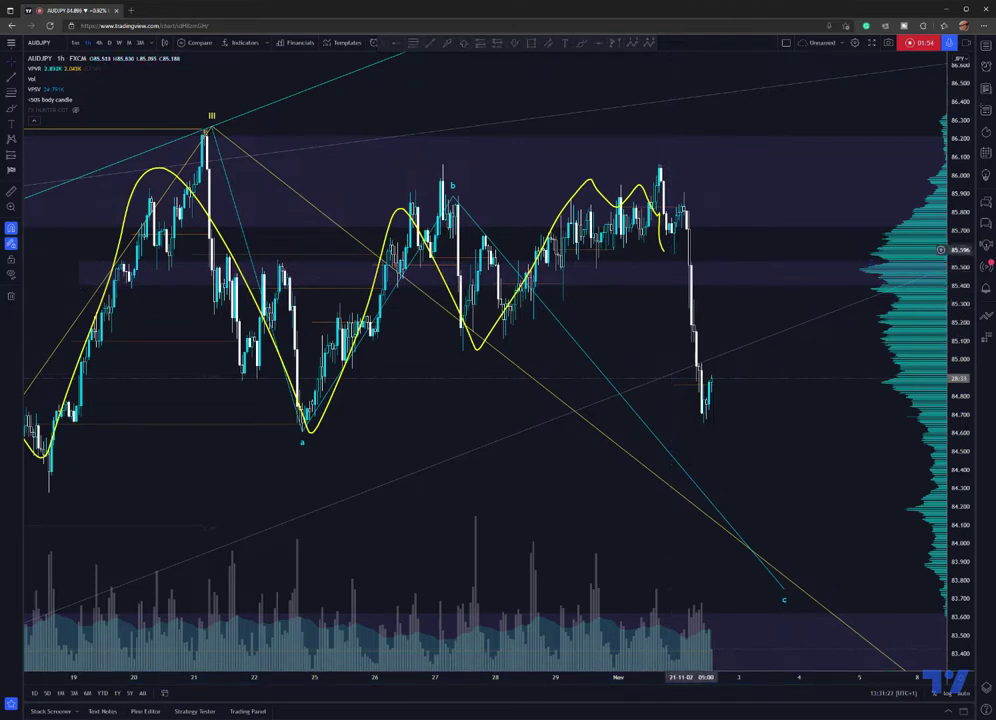
pyautogui.moveTo(683, 634); pyautogui.dragTo(709, 601)
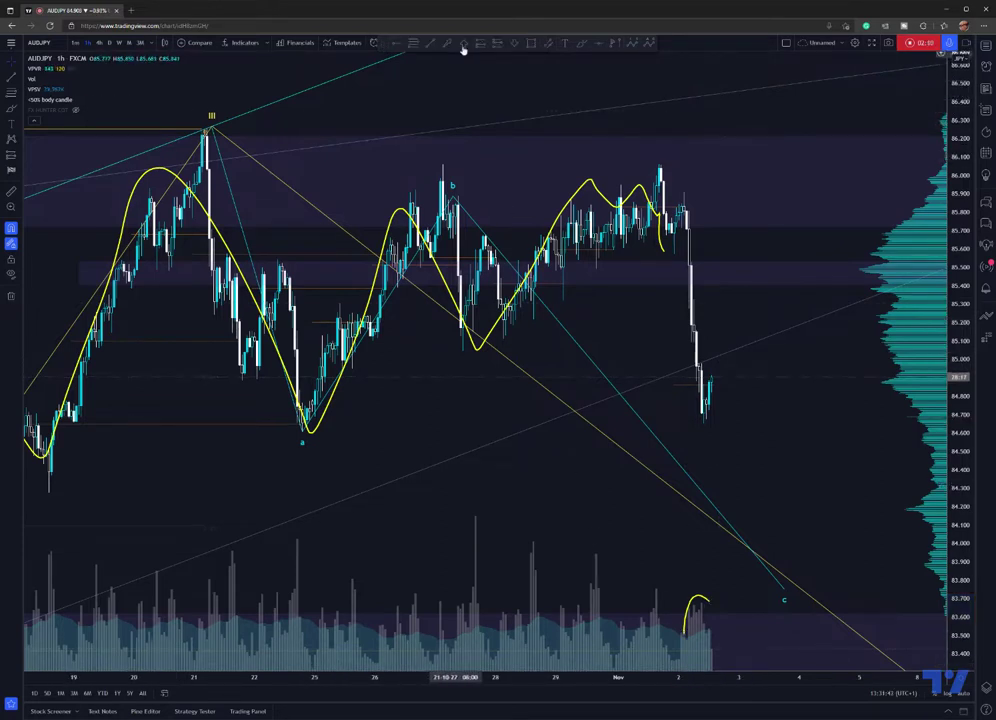
# Place a short position at the latest drop with entry 85.280, stop 85.675 and target 83.609
pyautogui.click(497, 43)
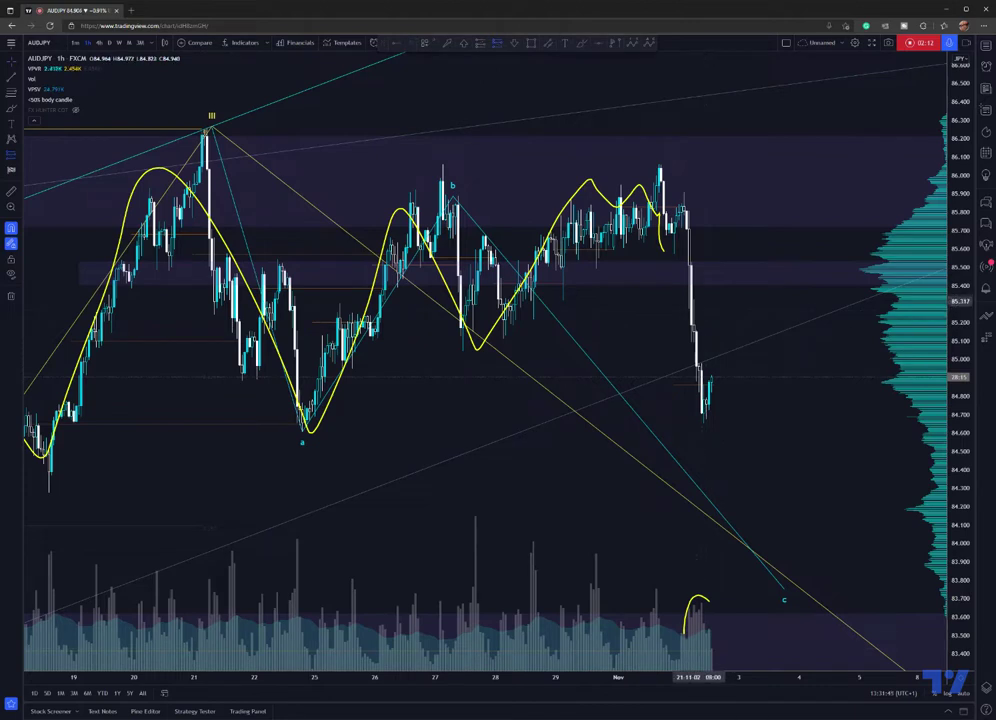
pyautogui.click(697, 304)
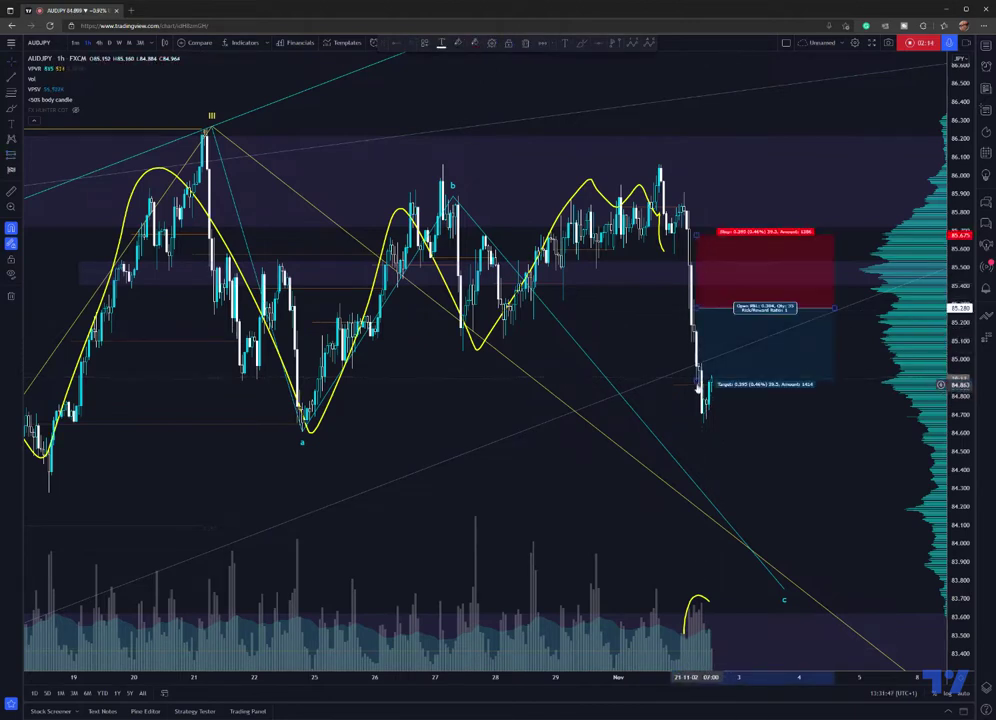
pyautogui.moveTo(697, 382); pyautogui.dragTo(697, 600)
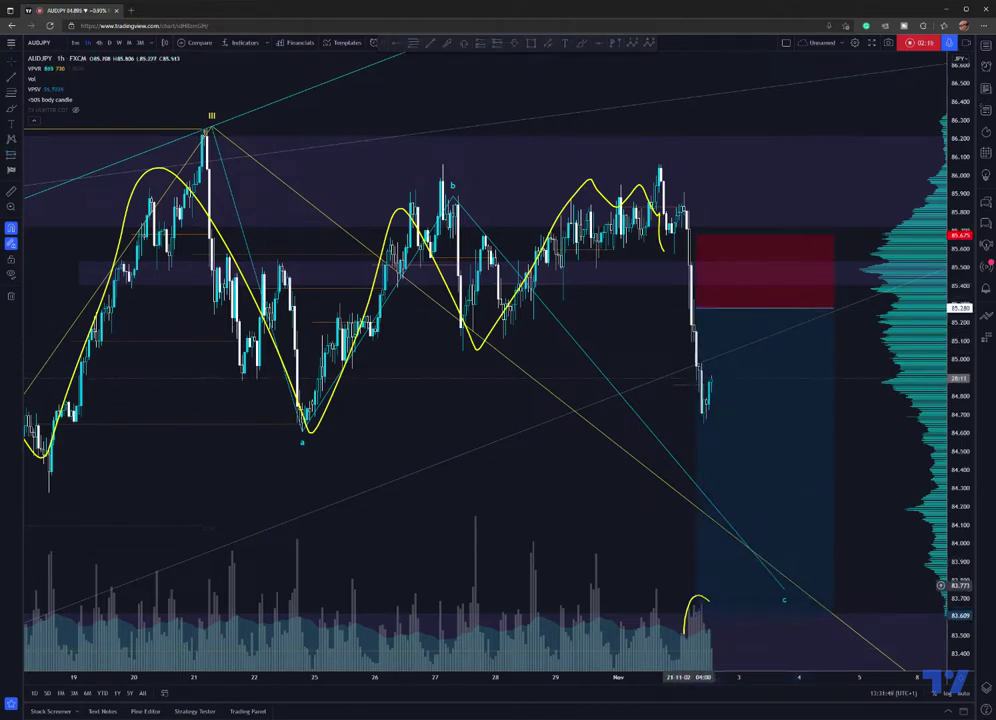
# Switch the chart to the 4-hour timeframe and frame the current price action with the new short position
pyautogui.scroll(-4, 609, 556)
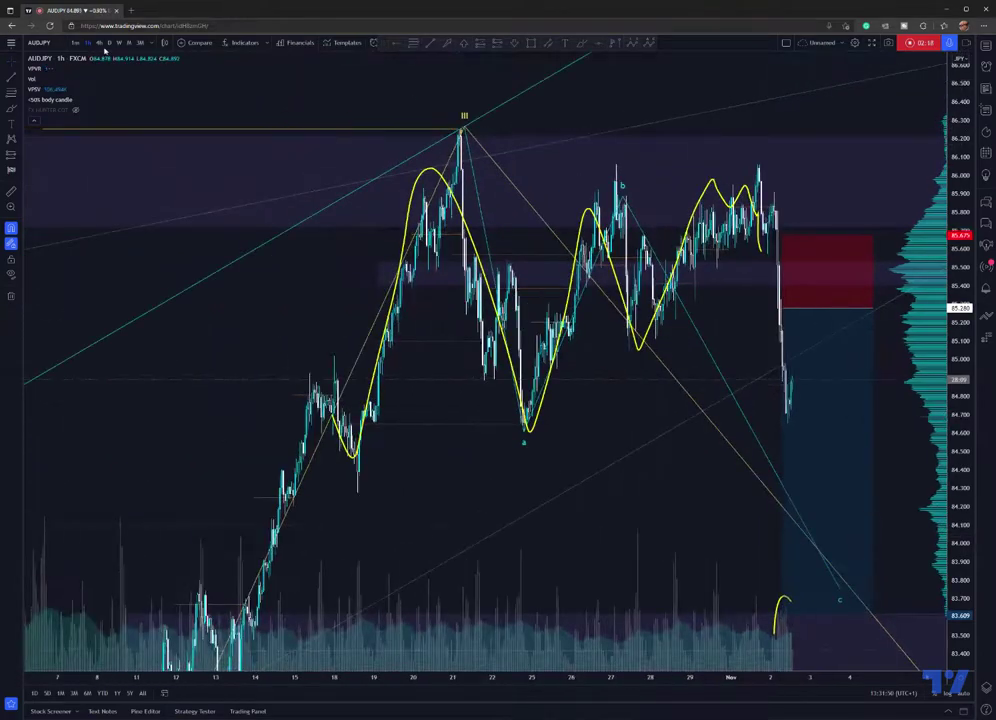
pyautogui.click(99, 43)
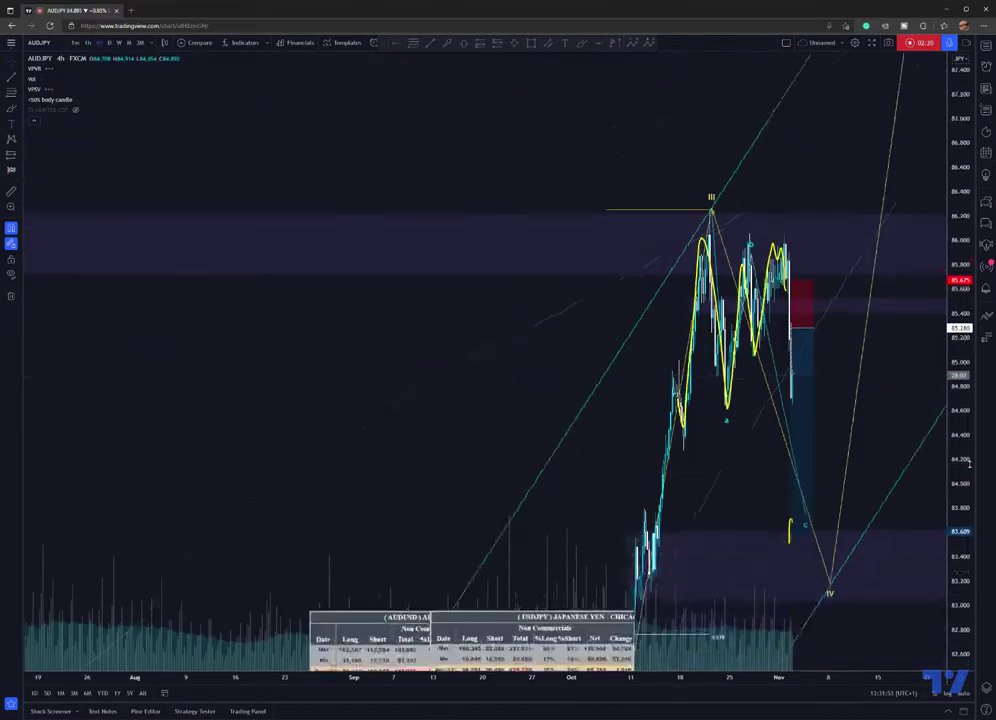
pyautogui.moveTo(966, 666); pyautogui.dragTo(923, 513)
pyautogui.scroll(5, 862, 533)
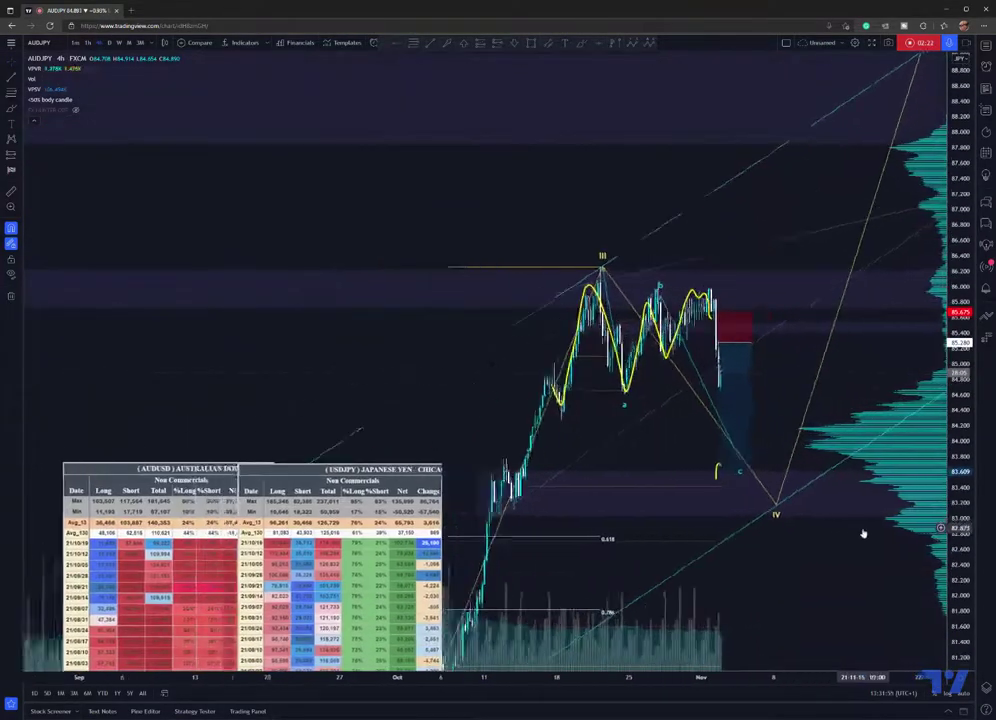
pyautogui.scroll(1, 800, 420)
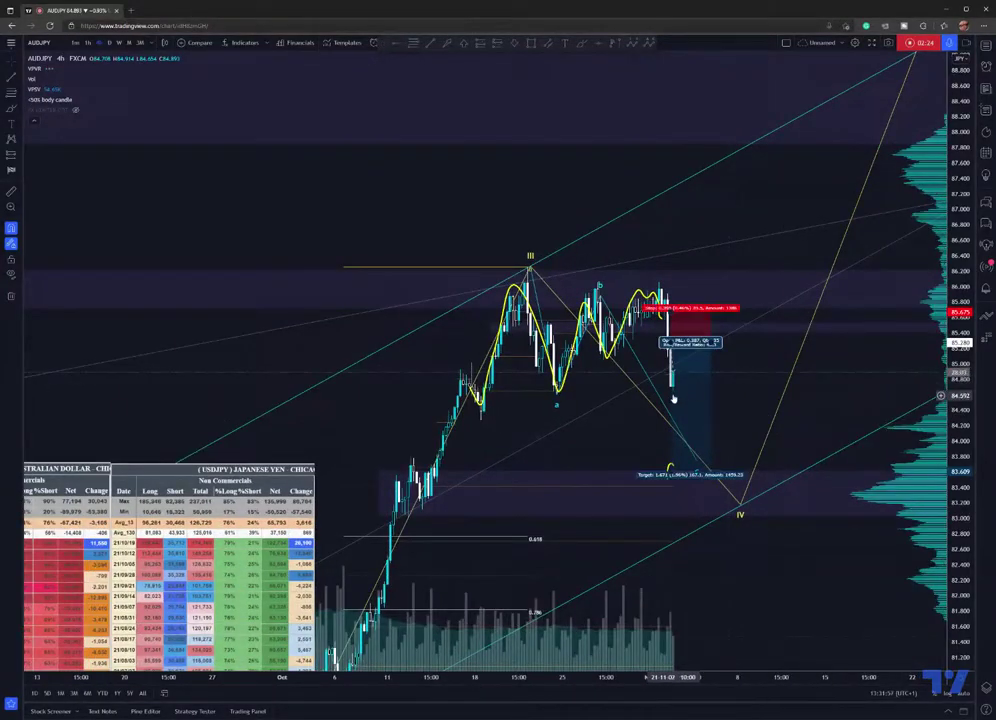
pyautogui.scroll(2, 620, 410)
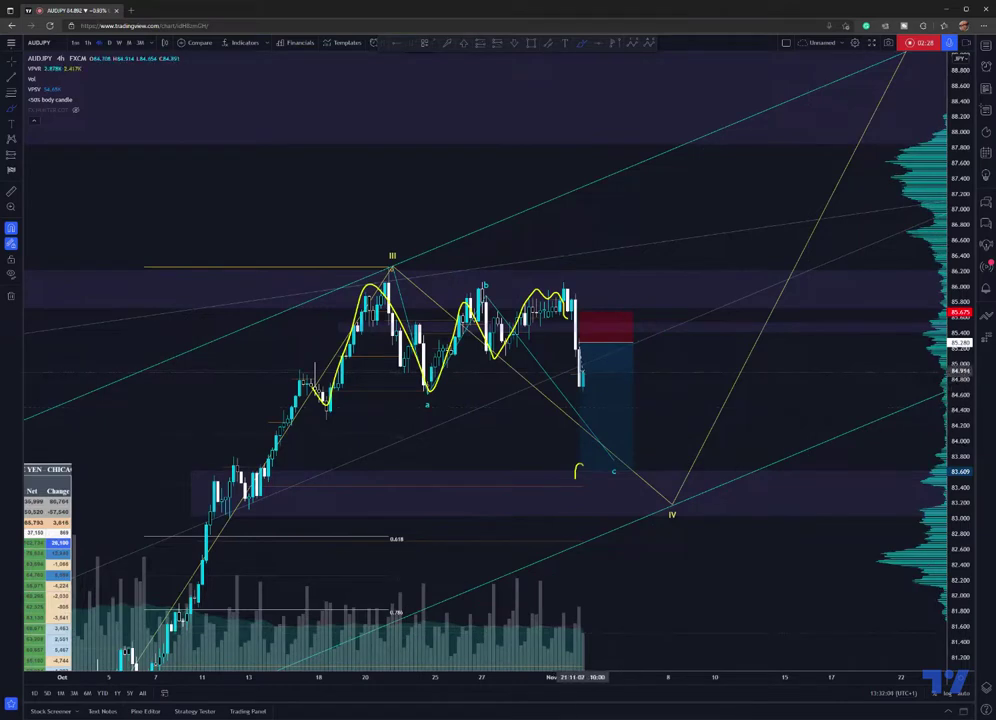
# Brush a horizontal support line from the wave a low and a projected price path falling to the lower channel line near wave IV
pyautogui.moveTo(426, 388); pyautogui.dragTo(622, 394)
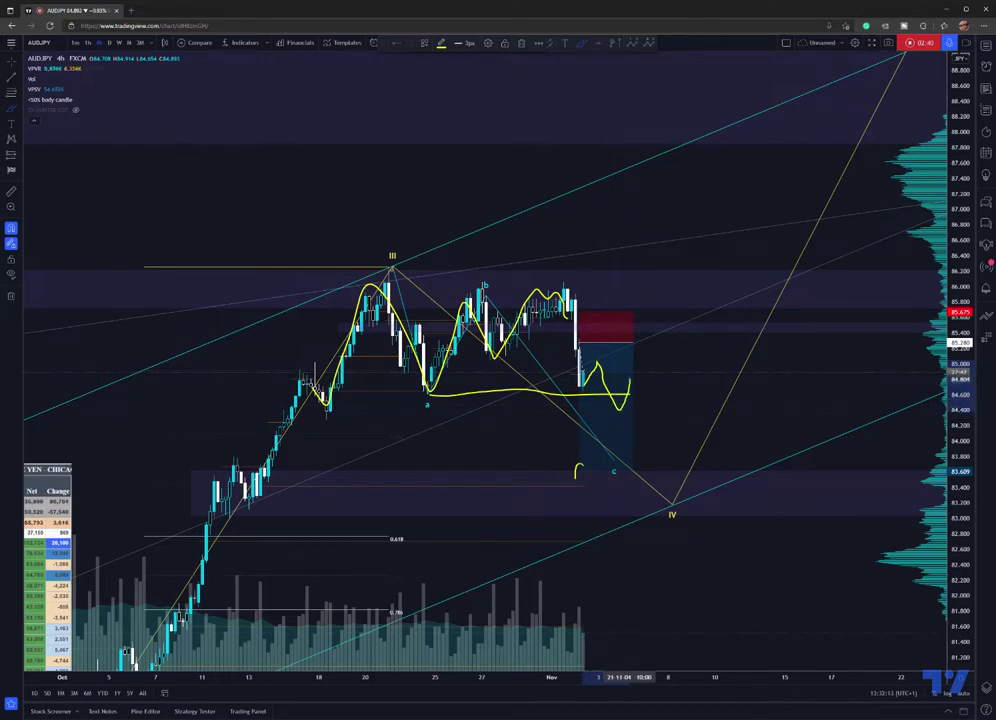
pyautogui.moveTo(634, 344)
pyautogui.mouseDown()
pyautogui.moveTo(652, 362)
pyautogui.moveTo(686, 488)
pyautogui.moveTo(703, 462)
pyautogui.mouseUp()
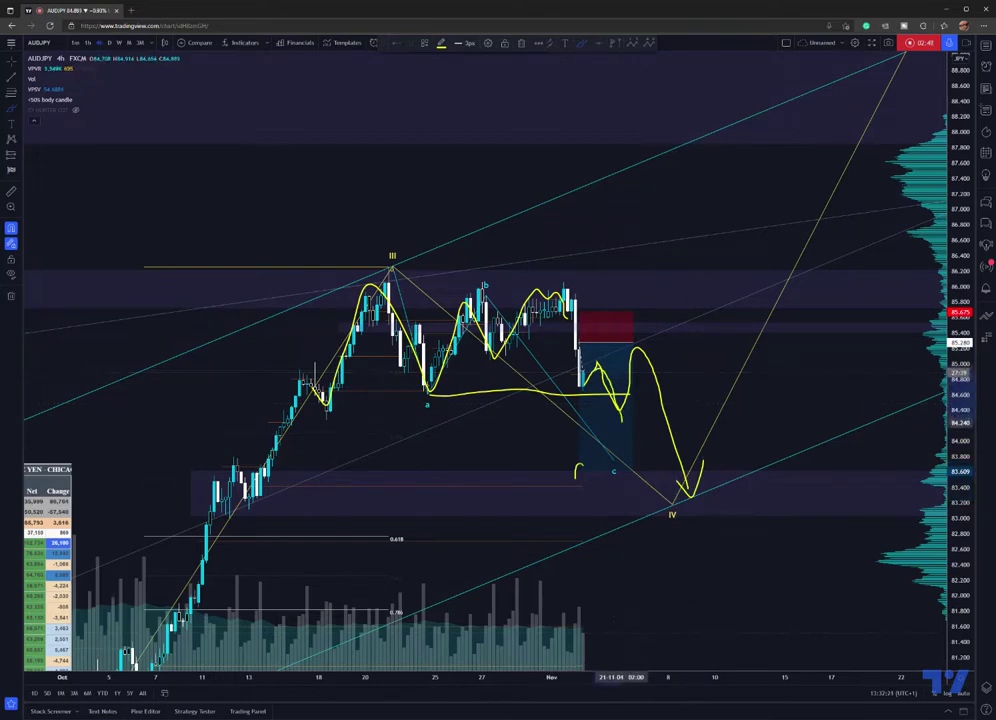
pyautogui.press('Escape')
# Widen the short position's stop and relocate the position to entry 85.135, with stop 85.730 and target 83.464
pyautogui.moveTo(600, 410); pyautogui.dragTo(628, 460)
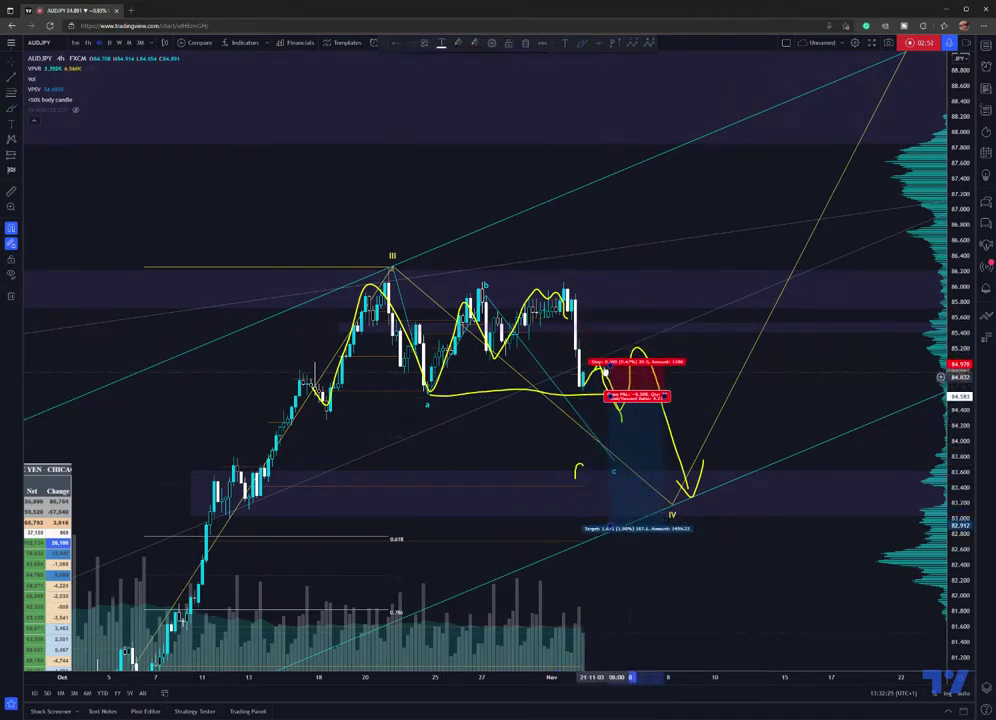
pyautogui.moveTo(611, 366); pyautogui.dragTo(609, 359)
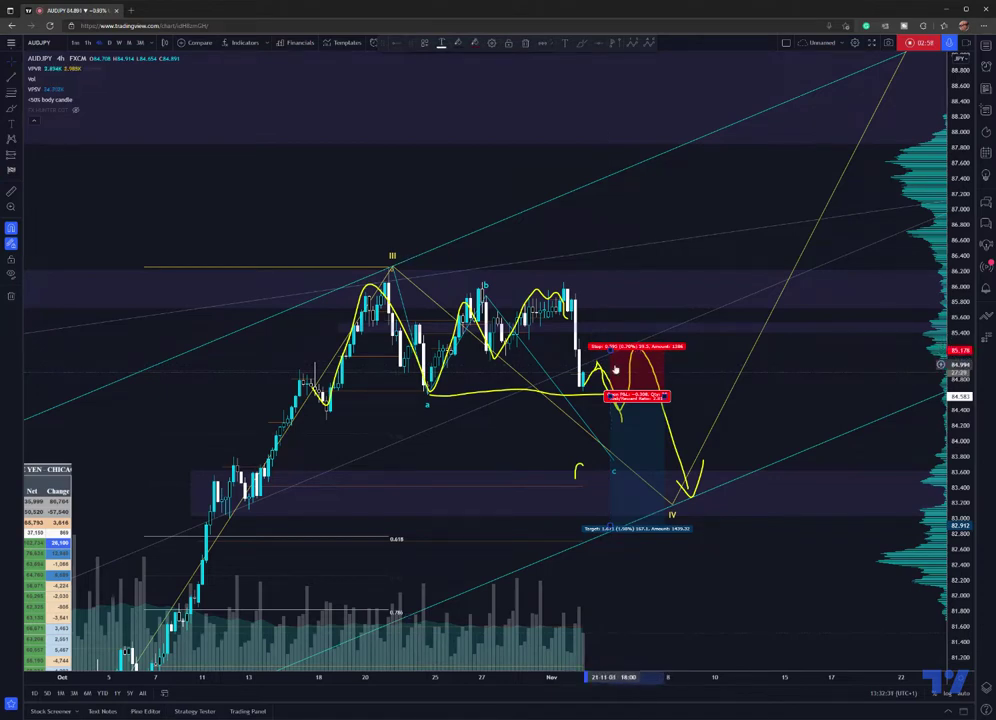
pyautogui.moveTo(616, 370)
pyautogui.mouseDown()
pyautogui.moveTo(607, 334)
pyautogui.moveTo(660, 364)
pyautogui.moveTo(605, 365)
pyautogui.moveTo(589, 319)
pyautogui.mouseUp()
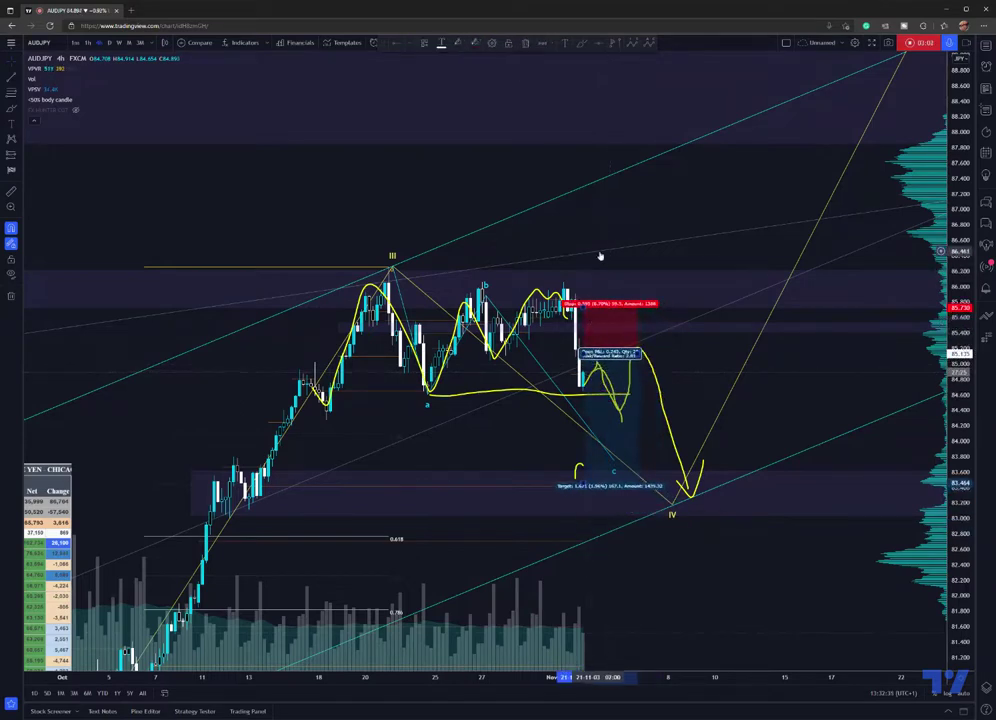
pyautogui.click(600, 254)
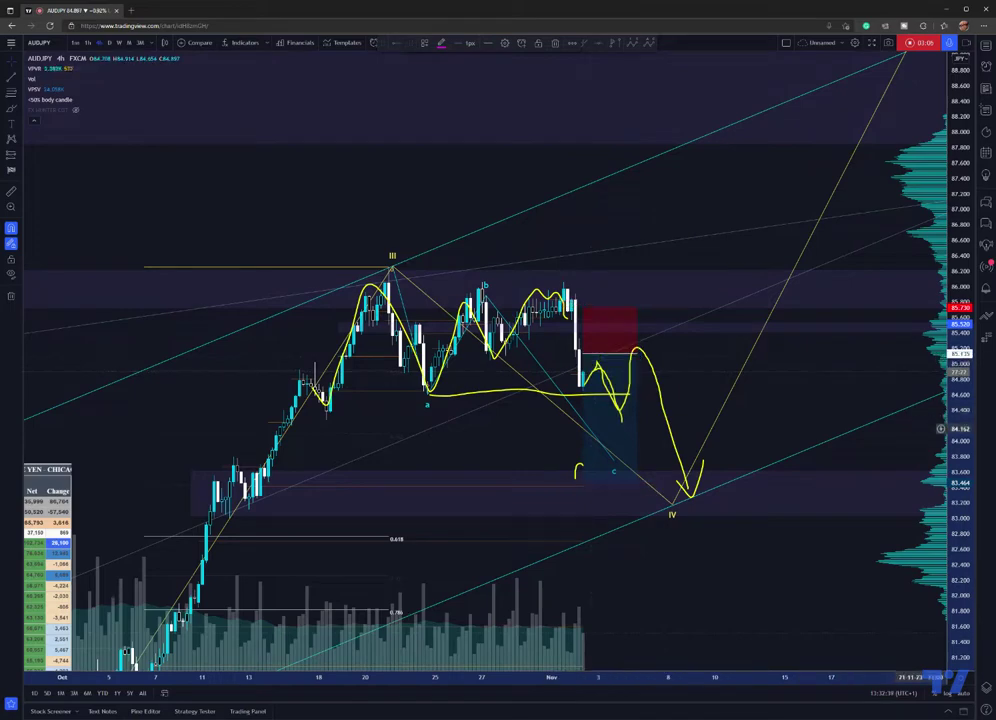
pyautogui.moveTo(962, 425); pyautogui.dragTo(962, 340)
pyautogui.scroll(2, 923, 366)
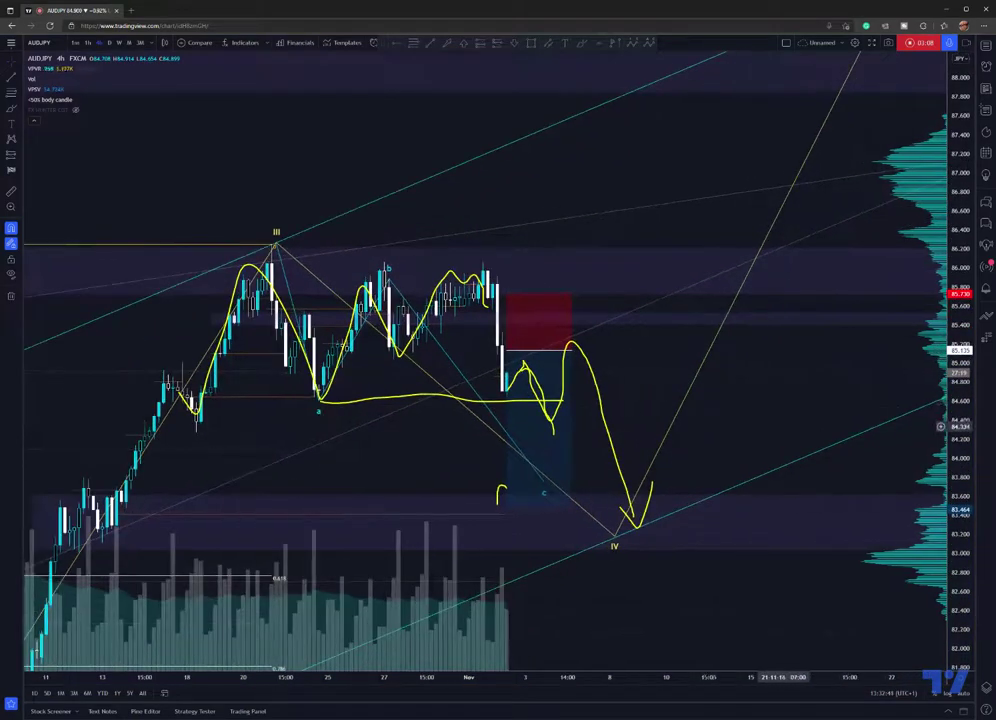
pyautogui.moveTo(680, 356); pyautogui.dragTo(823, 299)
pyautogui.scroll(1, 826, 341)
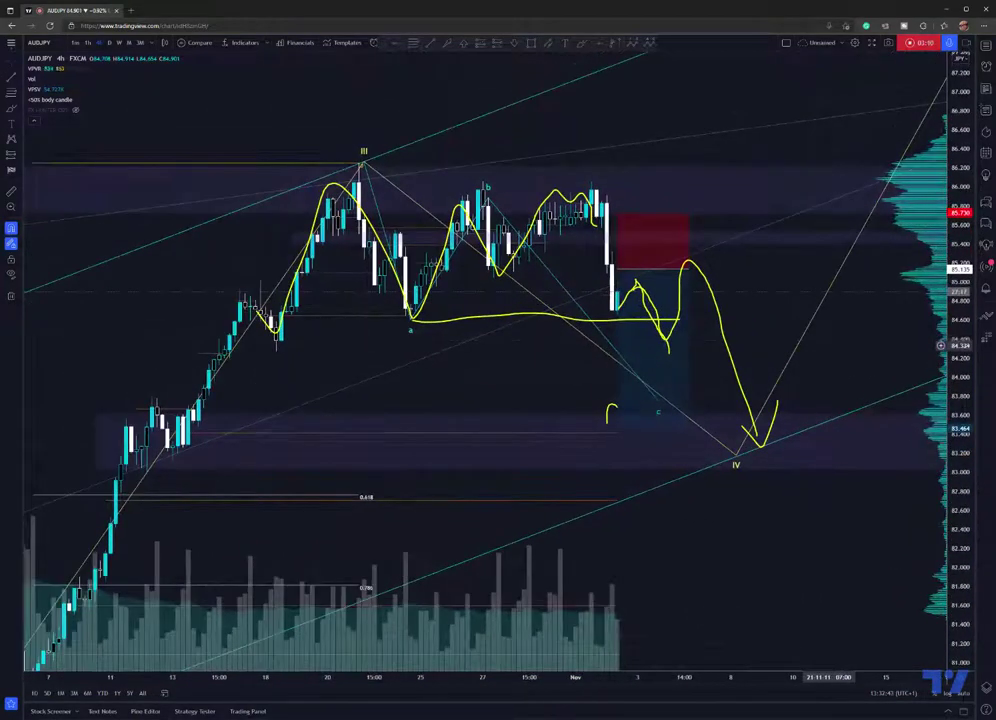